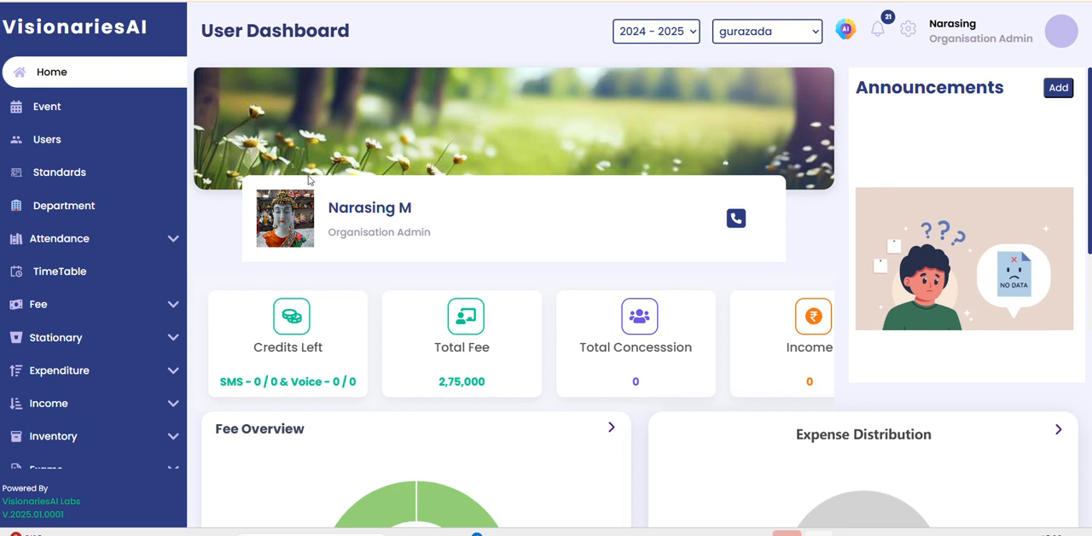
Open the fee list and inspect the options for filtering students by standard, section and minimum amount.
left_click(175, 306)
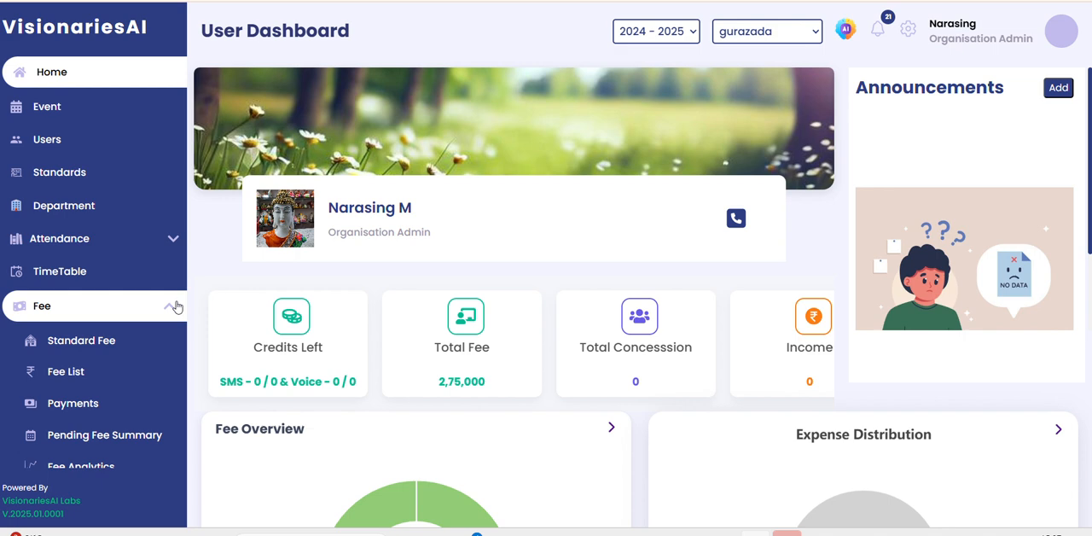
left_click(86, 379)
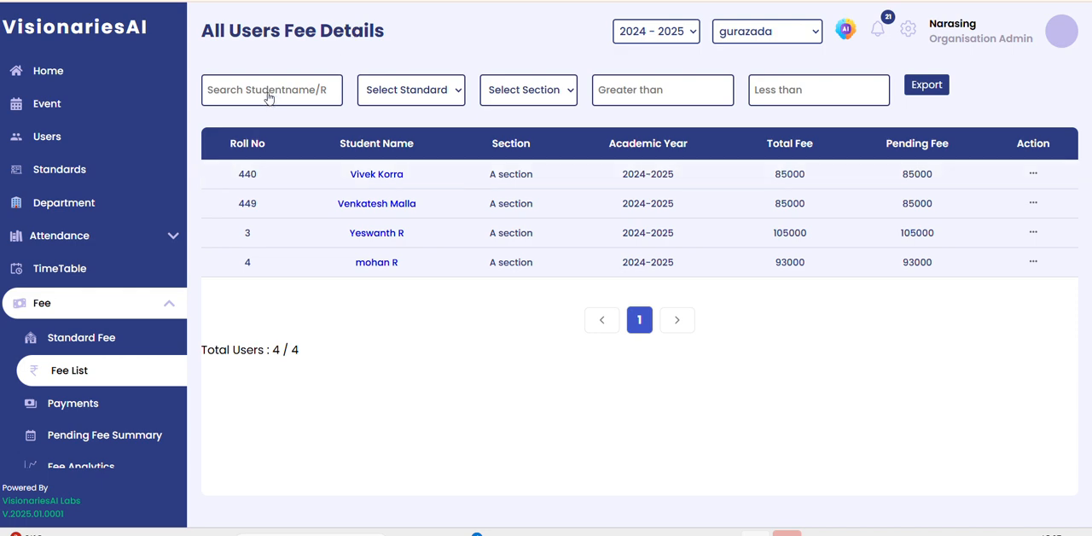
left_click(417, 104)
left_click(417, 105)
left_click(417, 105)
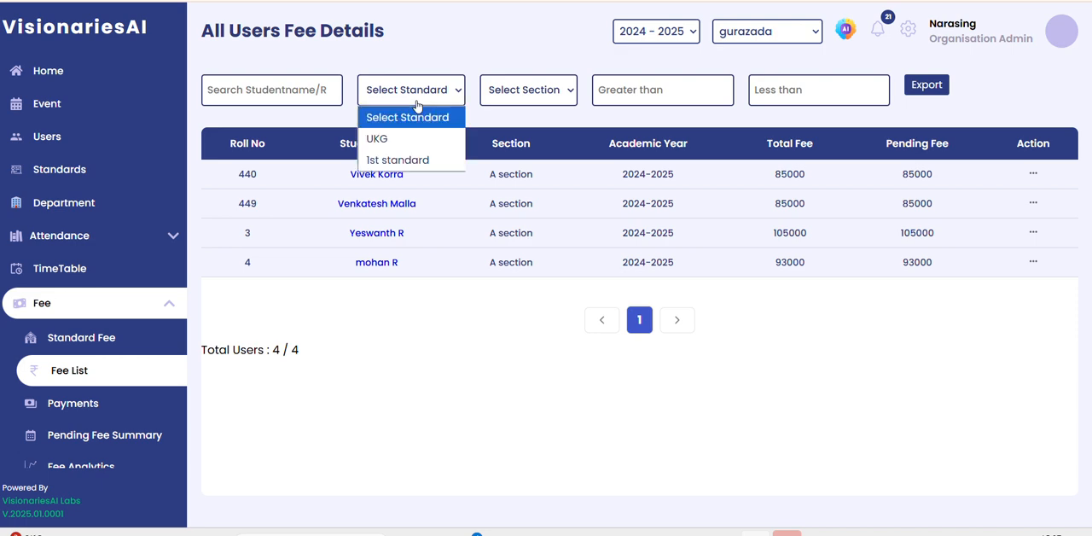
left_click(417, 104)
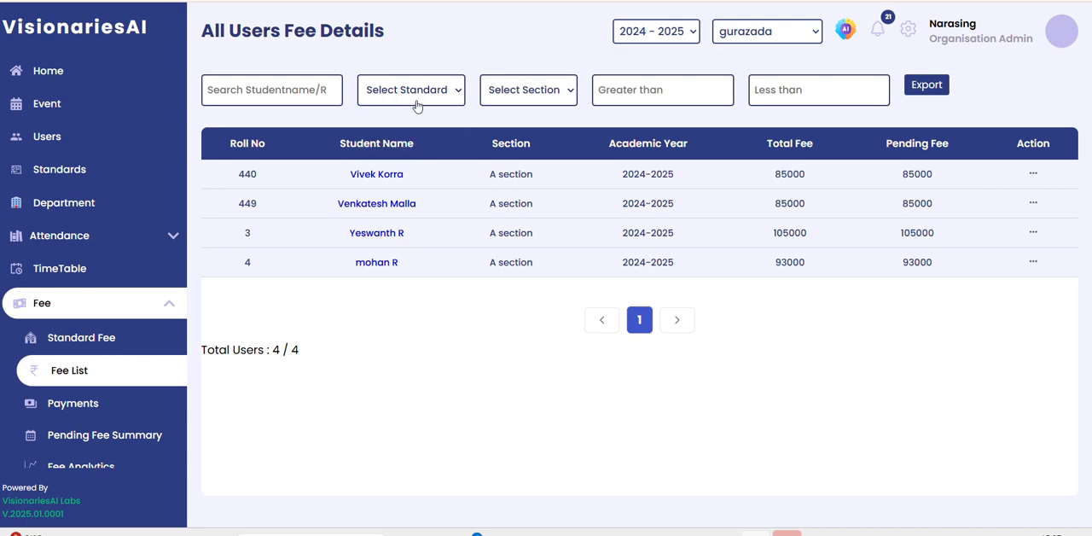
left_click(495, 104)
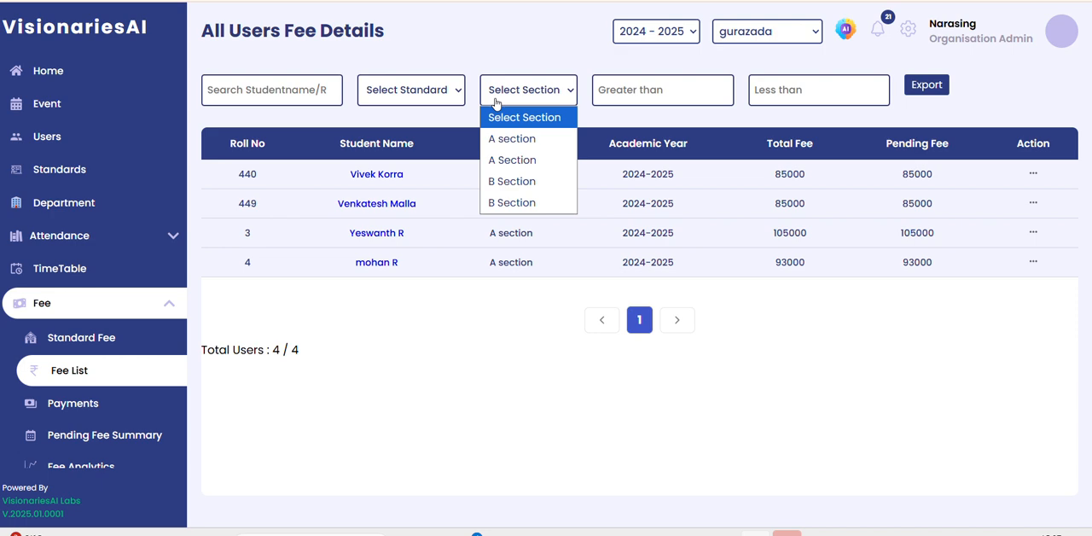
left_click(496, 104)
left_click(618, 95)
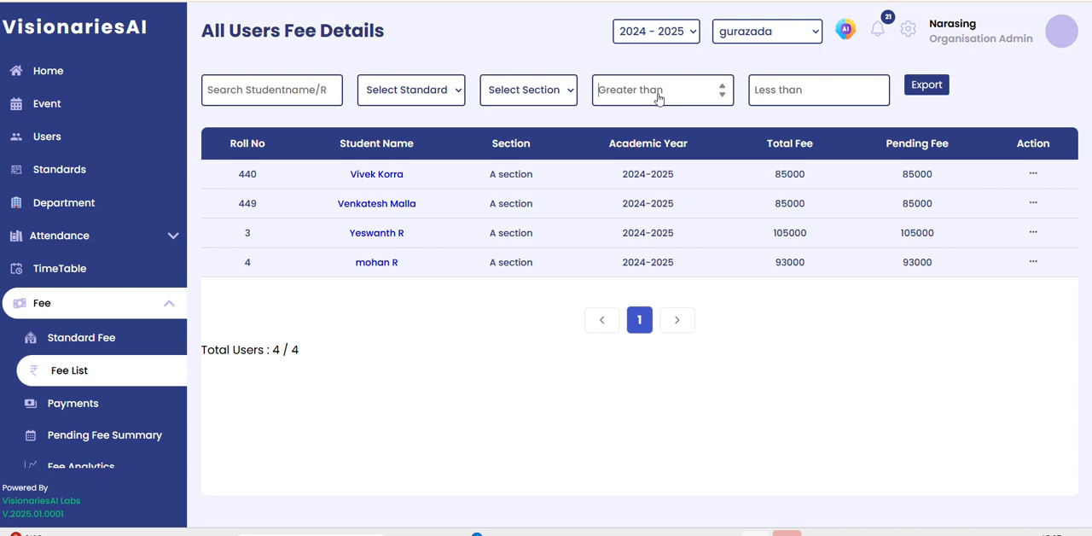
View the first listed student's fee details, return to the list, and reopen them through that row's Fee Details action.
left_click(377, 175)
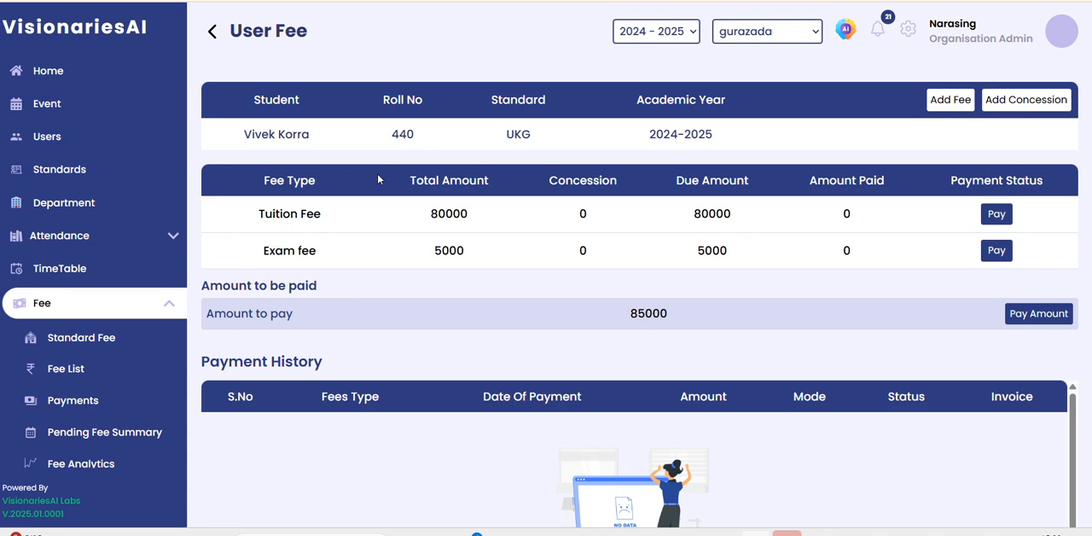
left_click(210, 33)
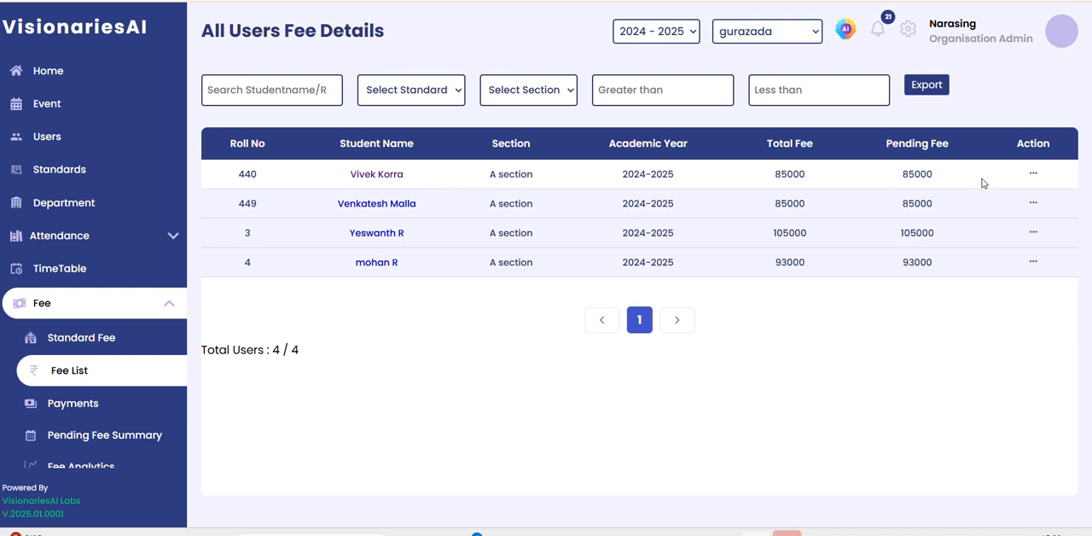
left_click(1033, 176)
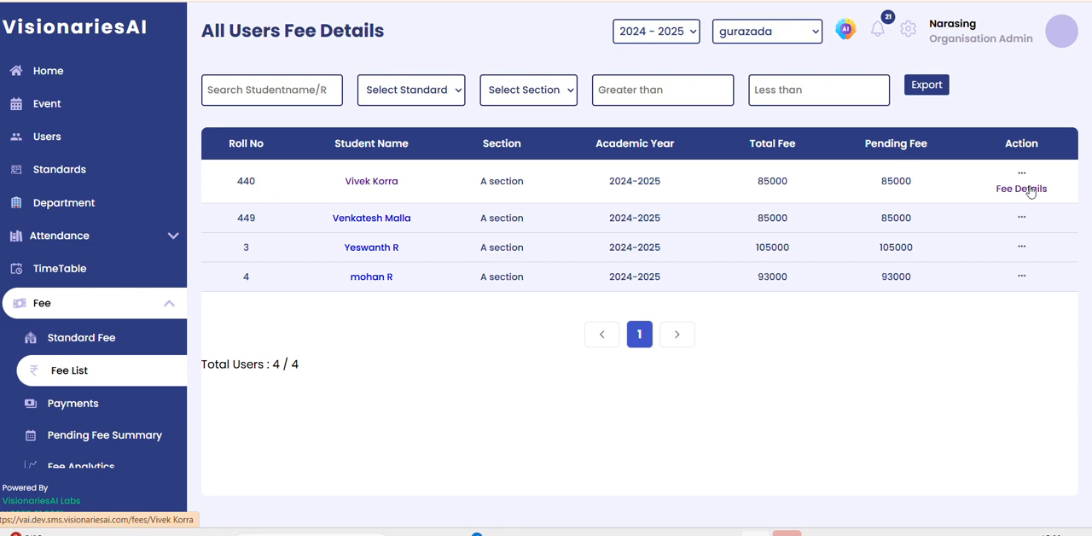
left_click(1030, 189)
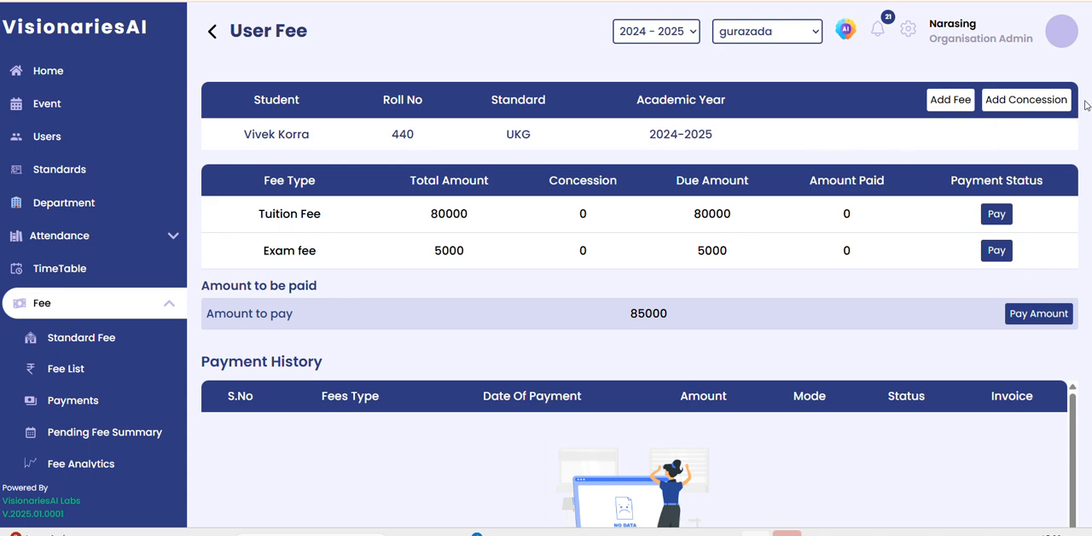
Add a concession of 1000 to the student's Tuition Fee and submit it.
left_click(1036, 110)
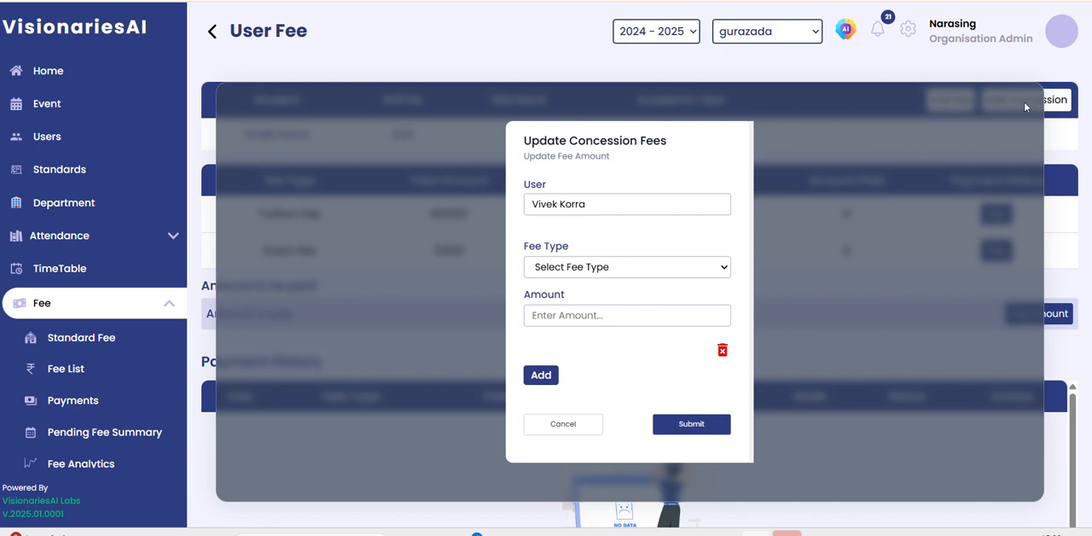
left_click(633, 268)
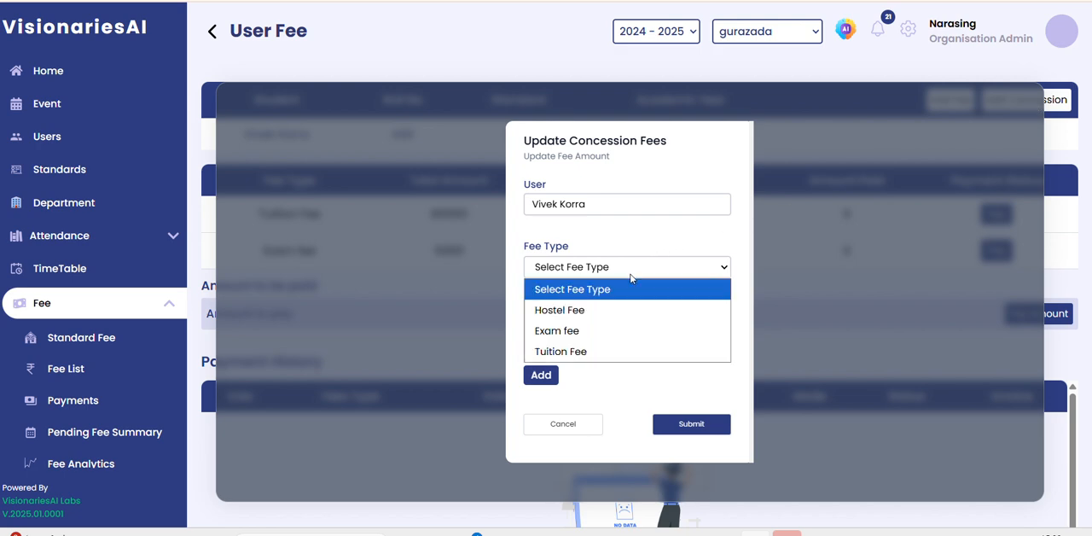
left_click(600, 351)
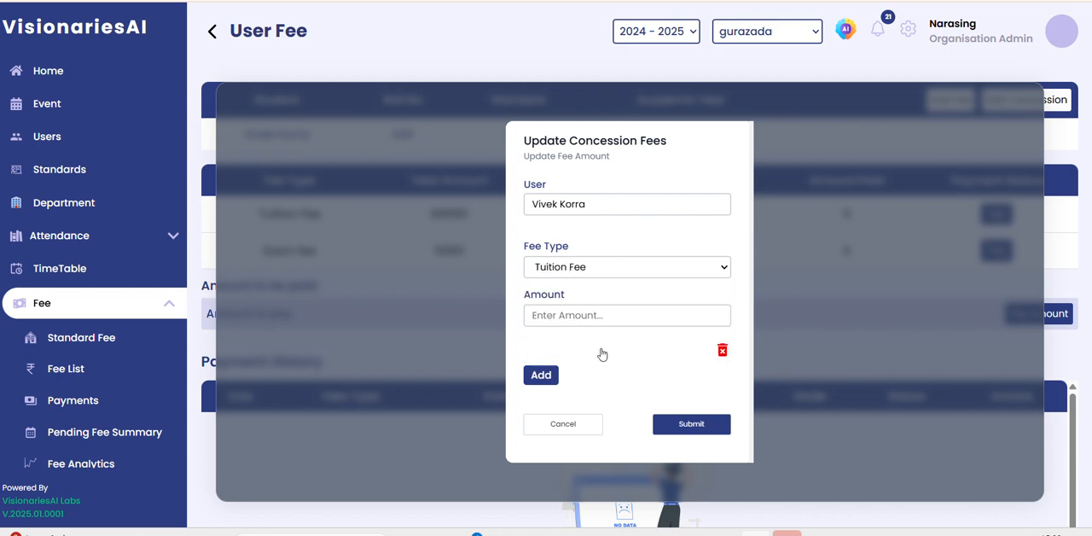
left_click(576, 315)
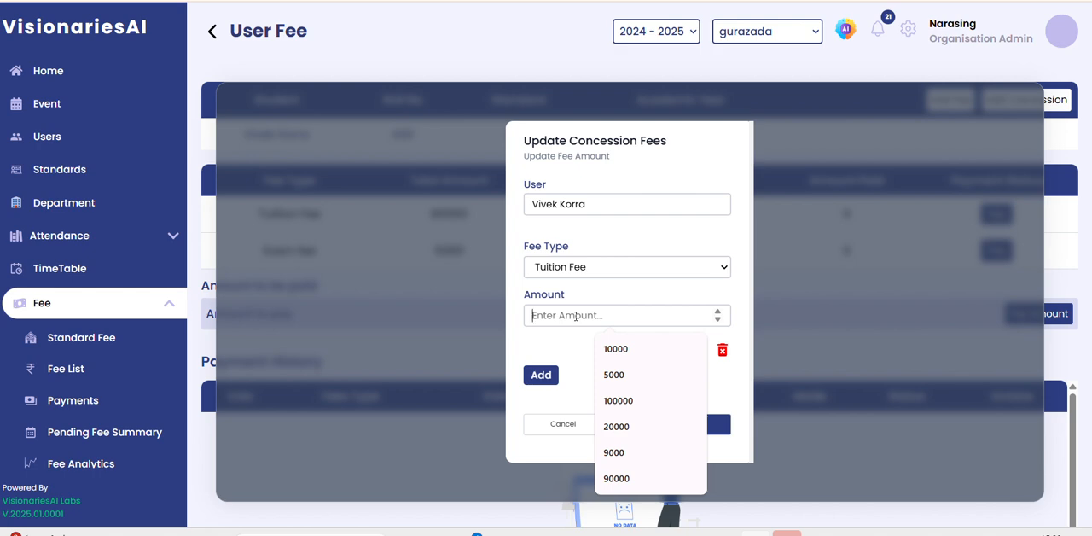
type("1000")
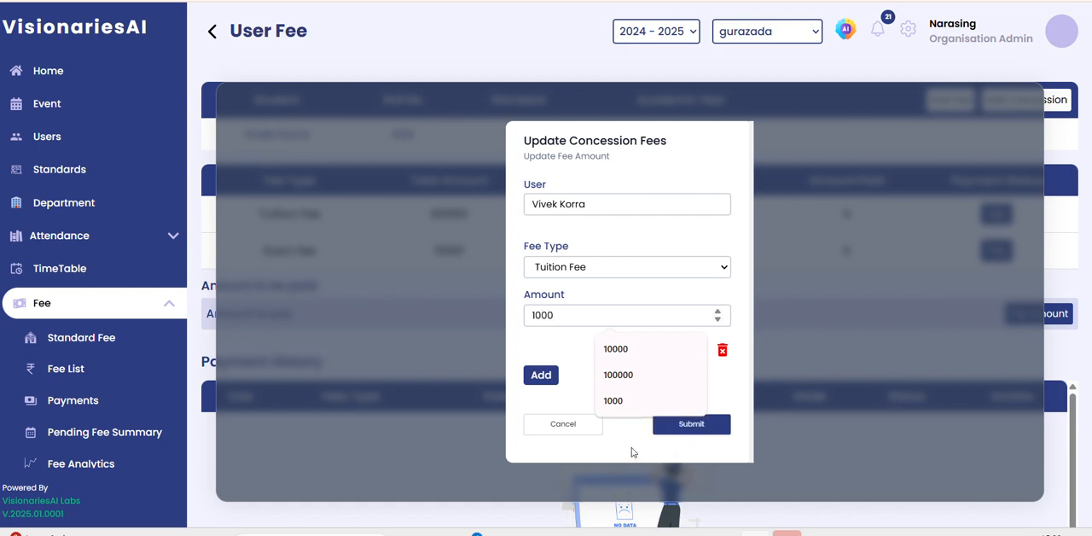
left_click(612, 407)
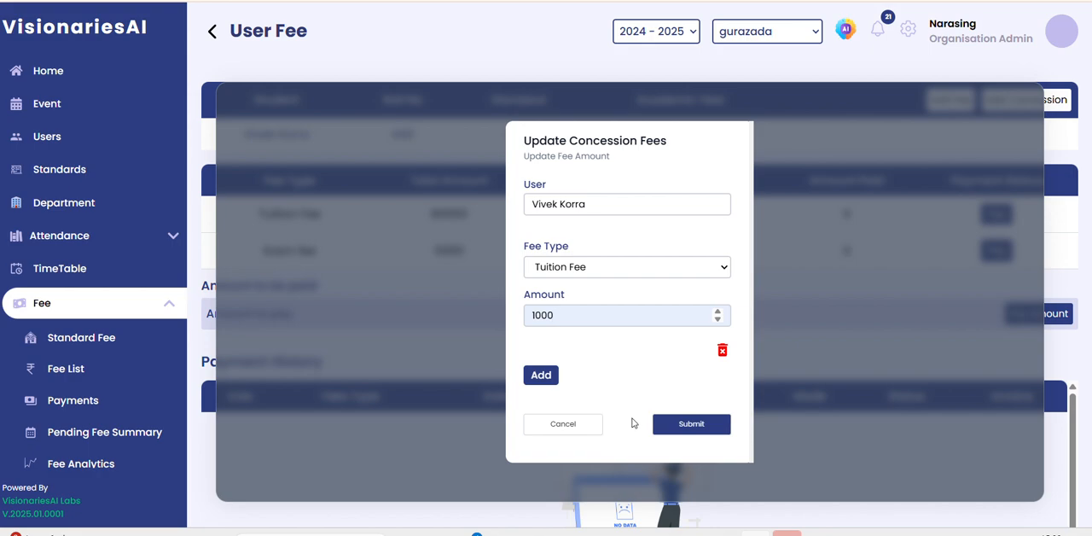
left_click(688, 429)
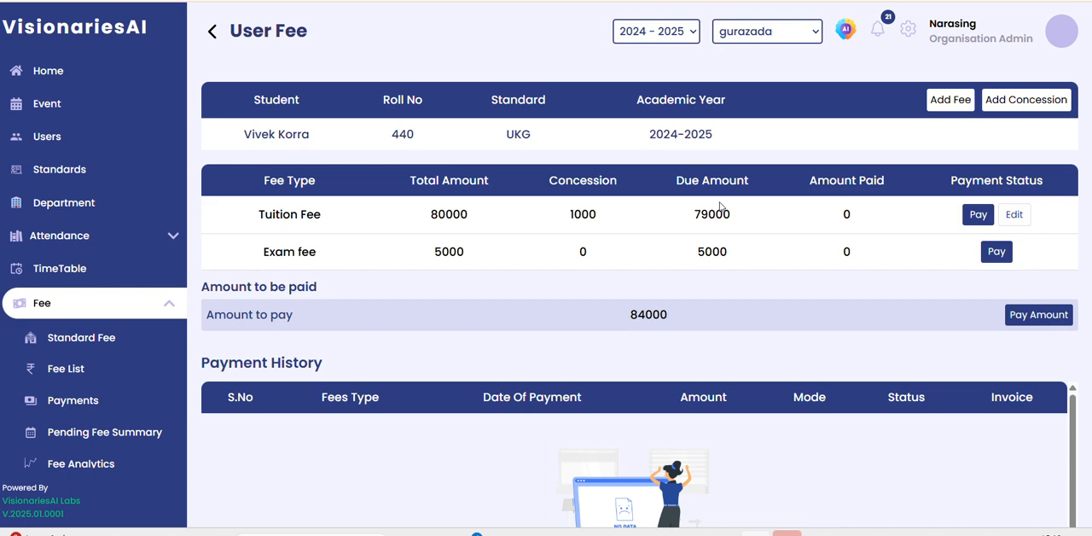
Try to submit a further Tuition Fee concession of 9000 together with an empty second fee entry, and cancel the form.
left_click(1017, 107)
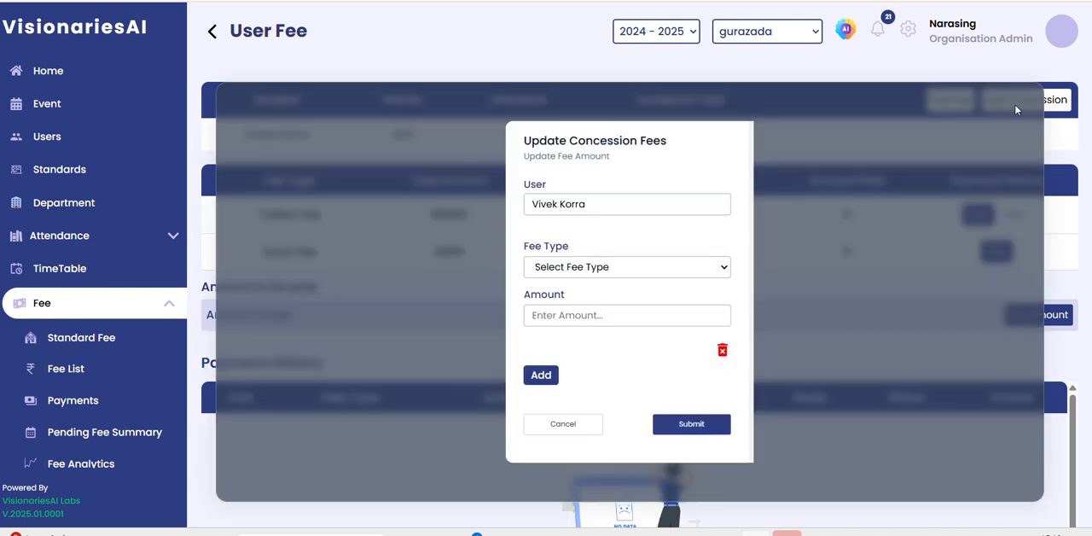
left_click(606, 268)
left_click(592, 350)
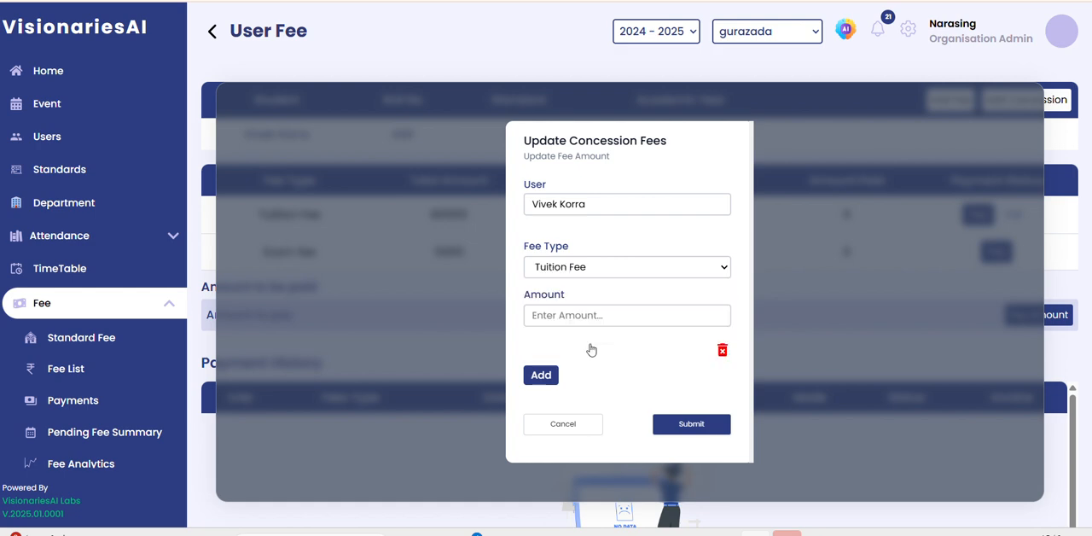
left_click(574, 314)
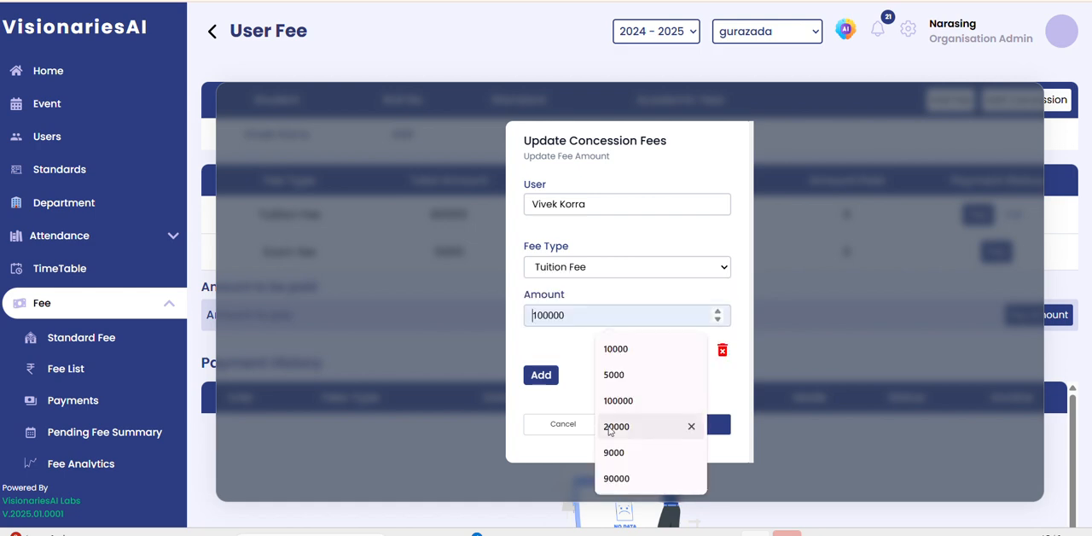
left_click(609, 453)
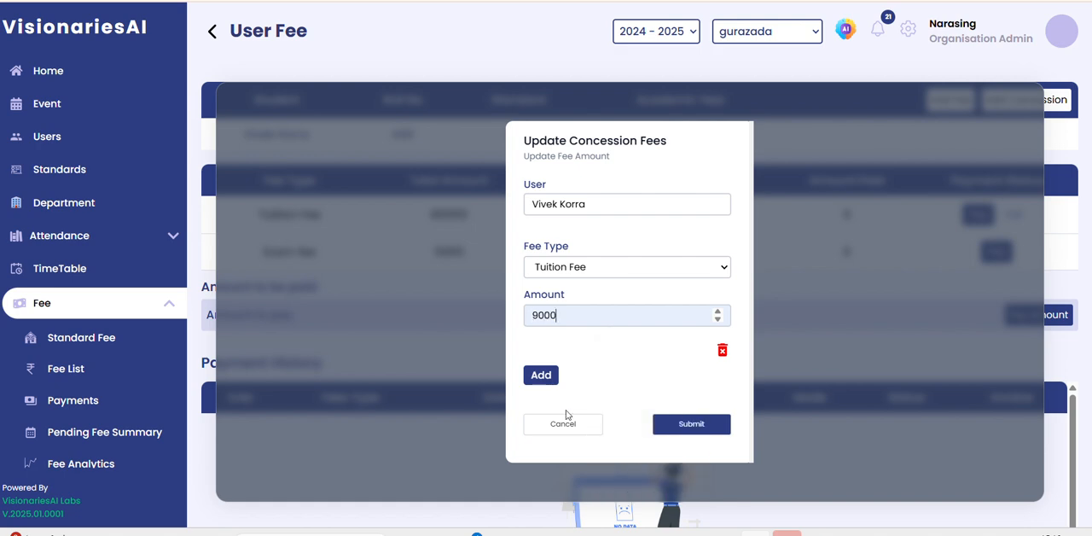
left_click(550, 381)
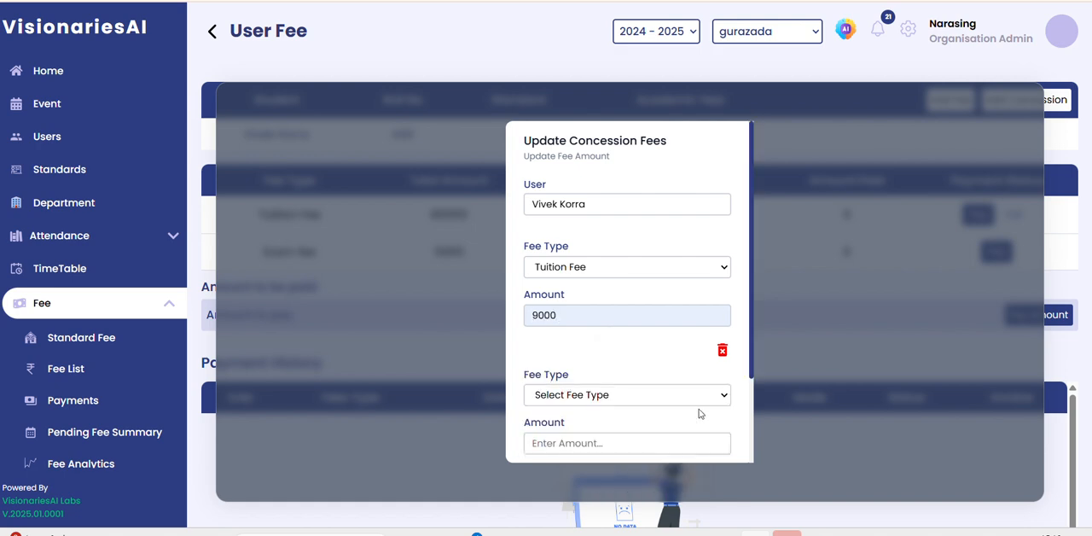
scroll(751, 427, "down", 3)
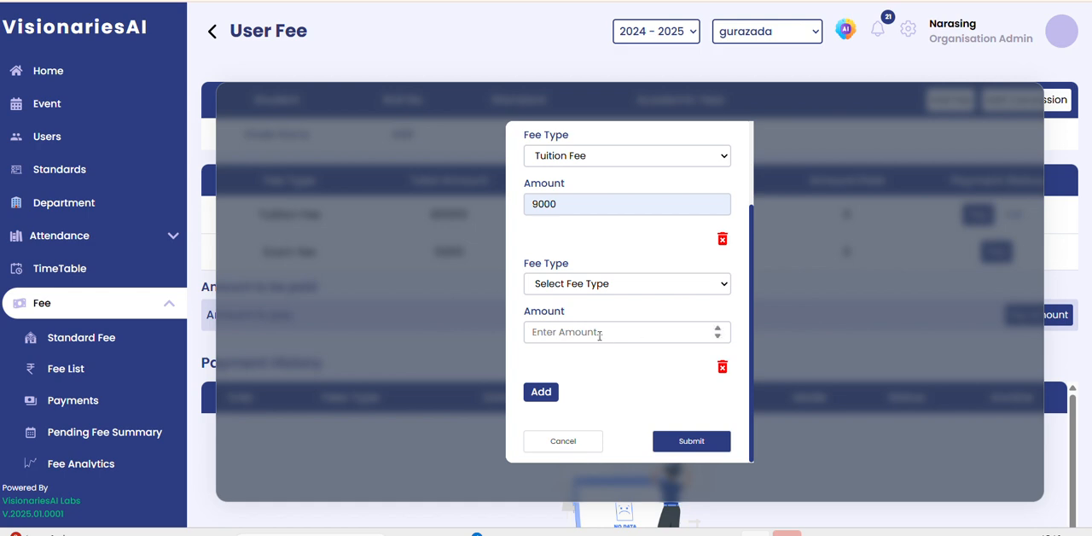
left_click(536, 333)
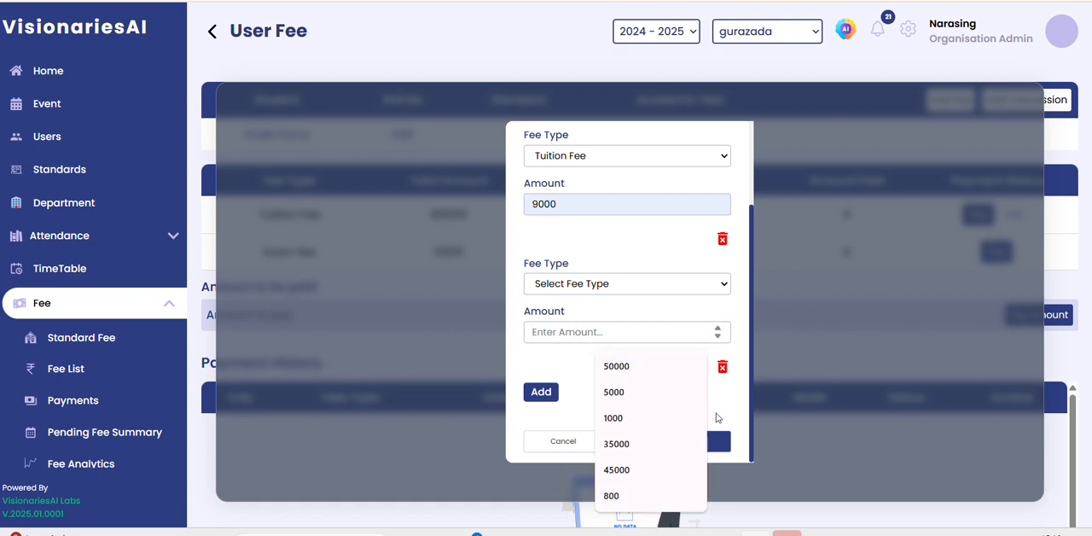
left_click(718, 433)
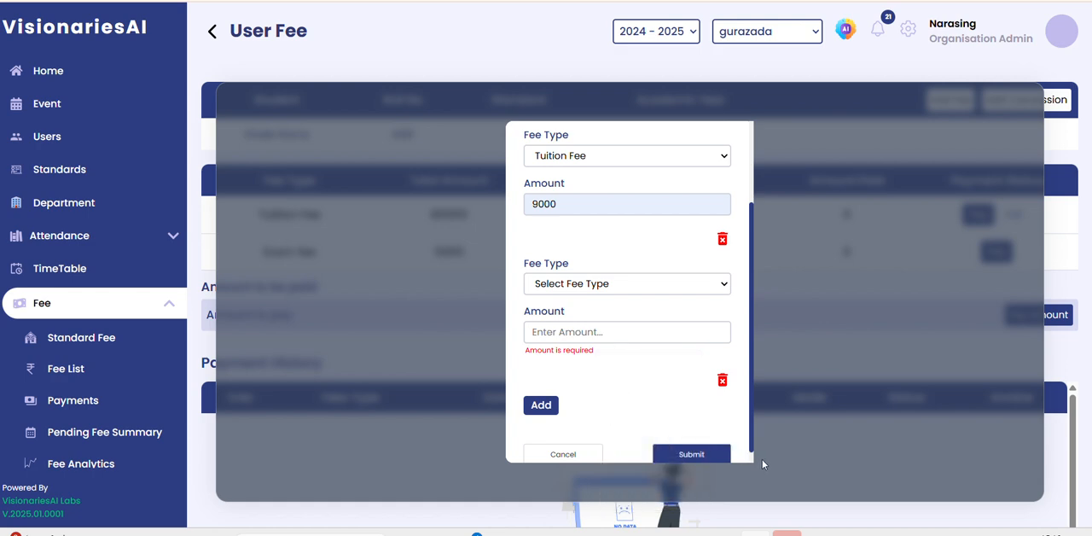
scroll(749, 457, "down", 1)
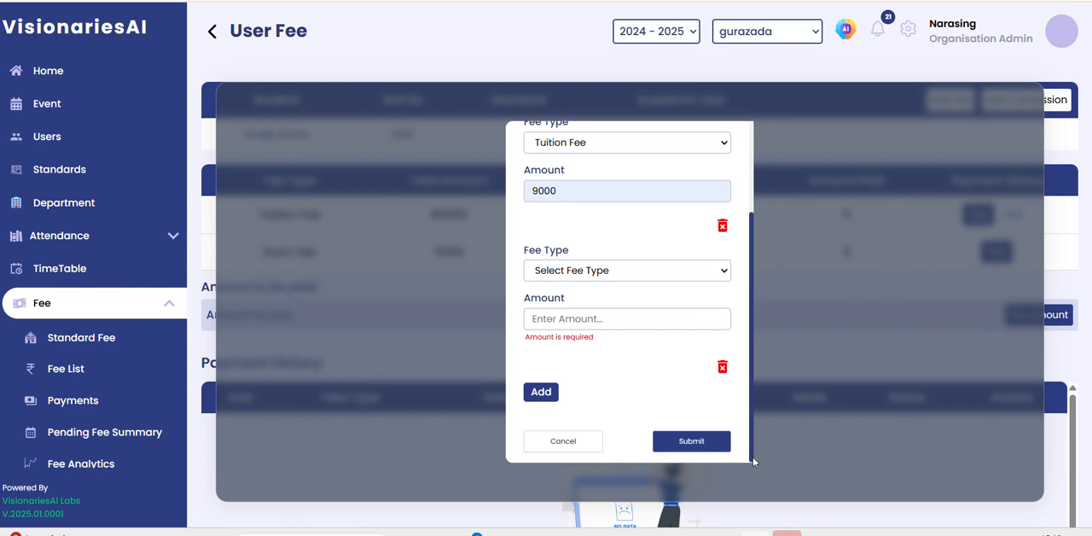
left_click(690, 442)
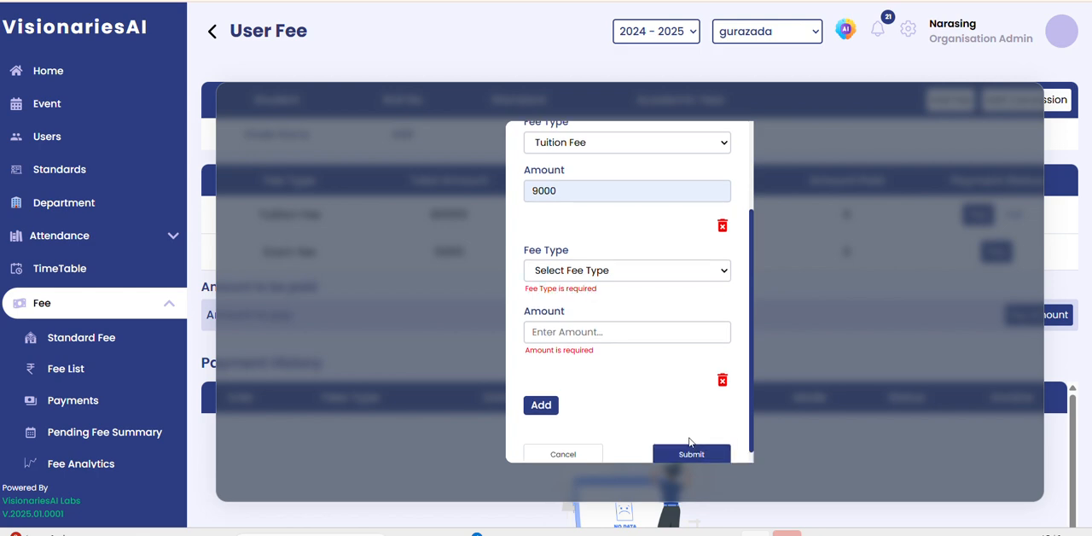
left_click(571, 456)
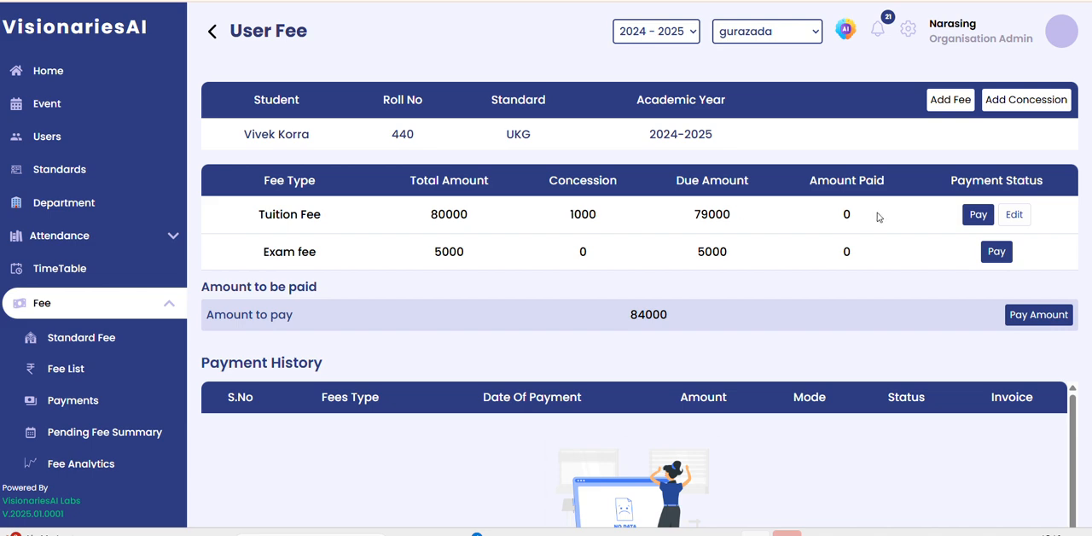
Edit the student's existing Tuition Fee concession, setting its amount to 10000, and submit the update.
left_click(1014, 215)
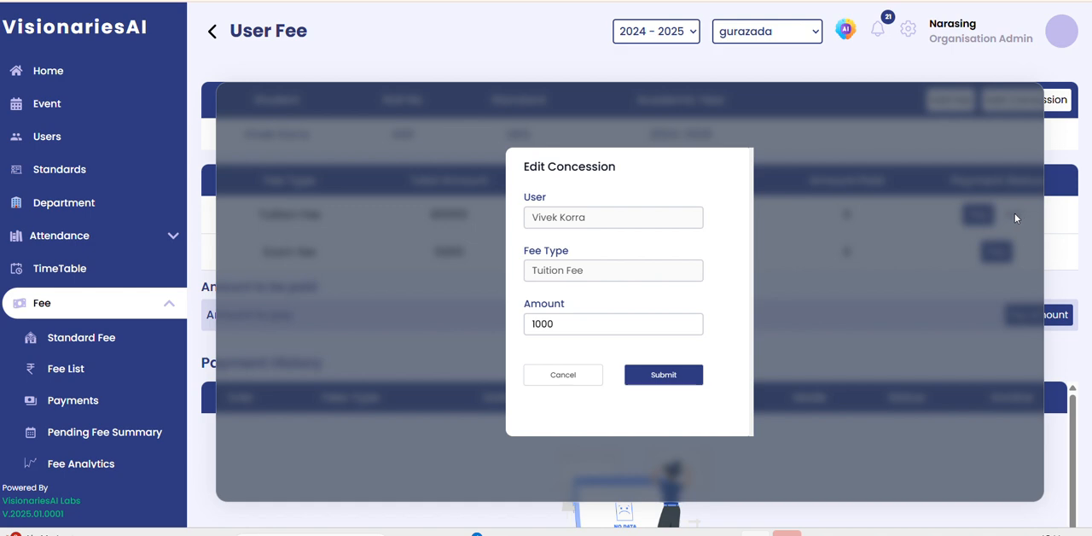
left_click(568, 319)
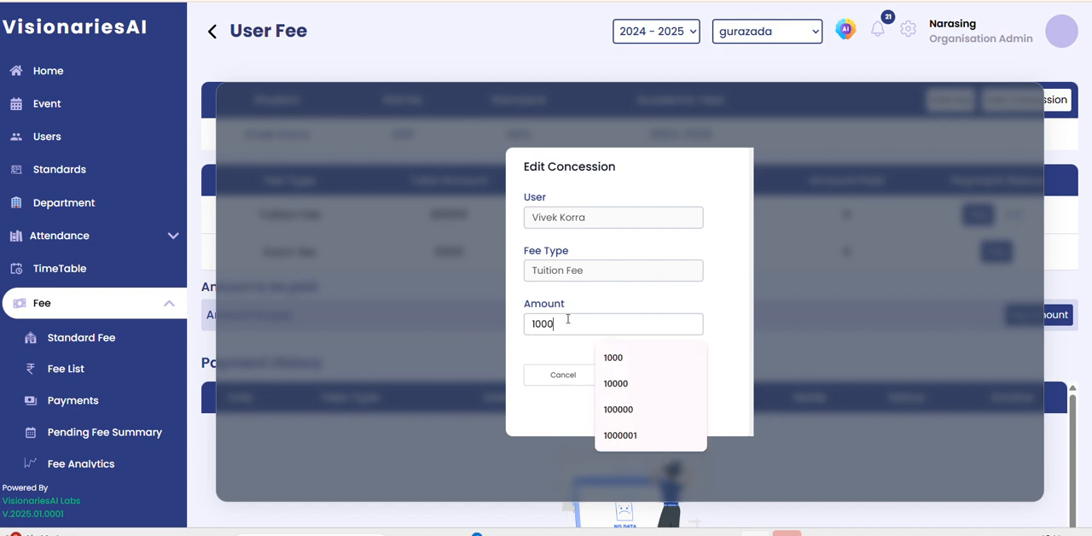
type("0")
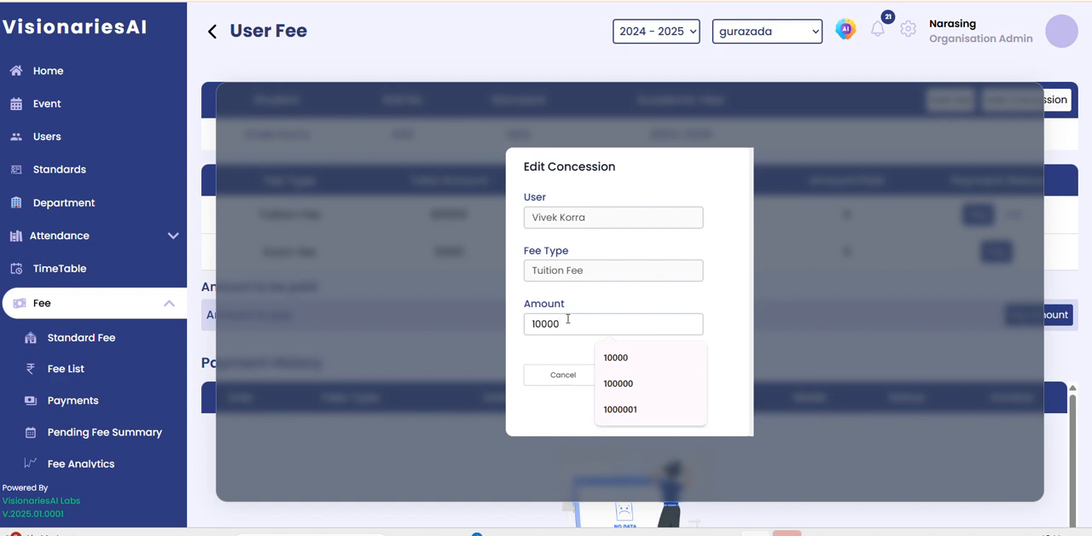
left_click(742, 321)
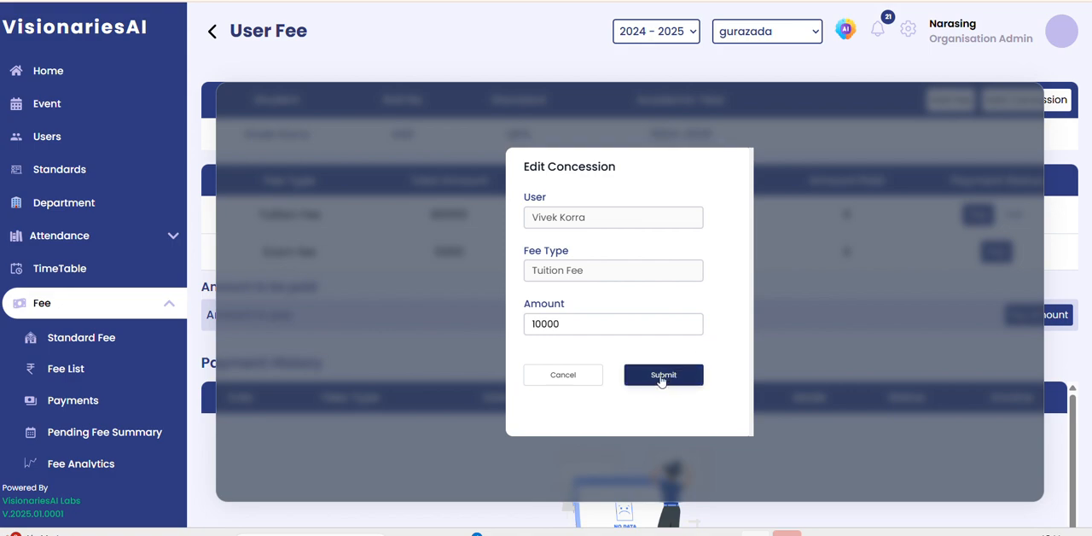
left_click(661, 378)
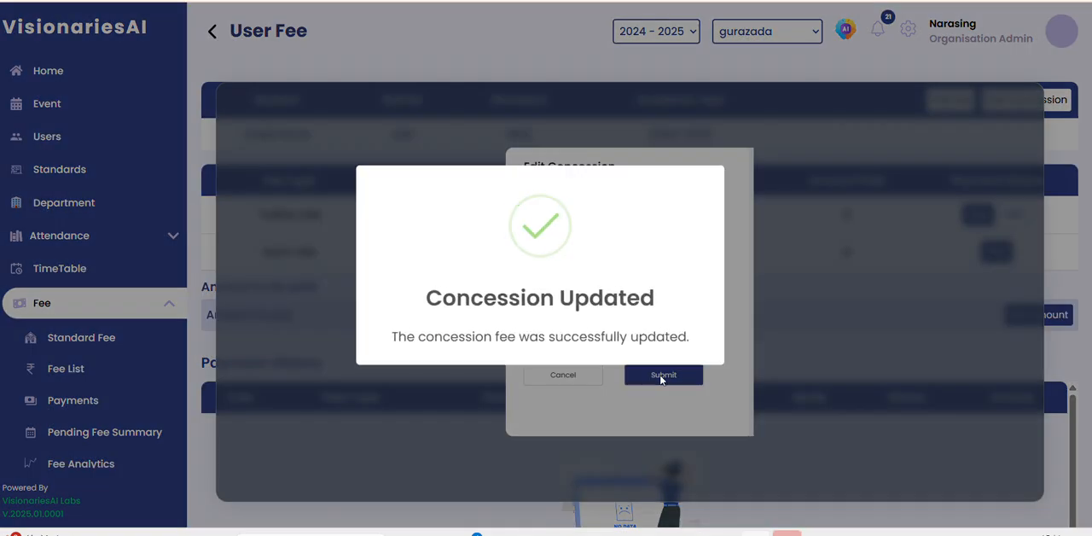